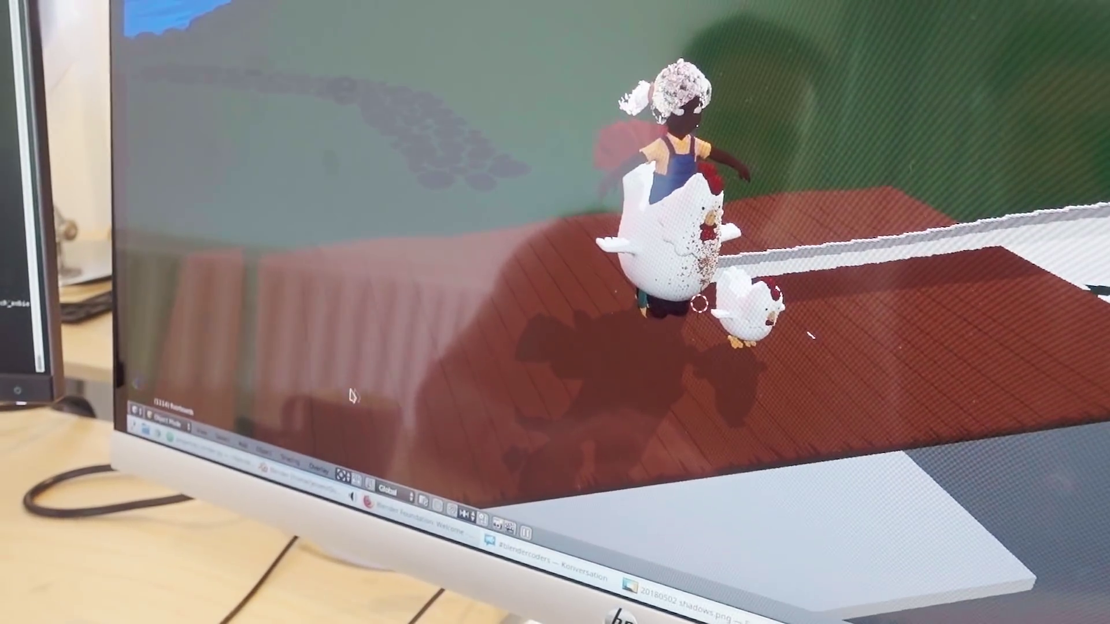
Step: Set the viewport shading colour to Object, then Single, for one uniform grey
left_click(288, 459)
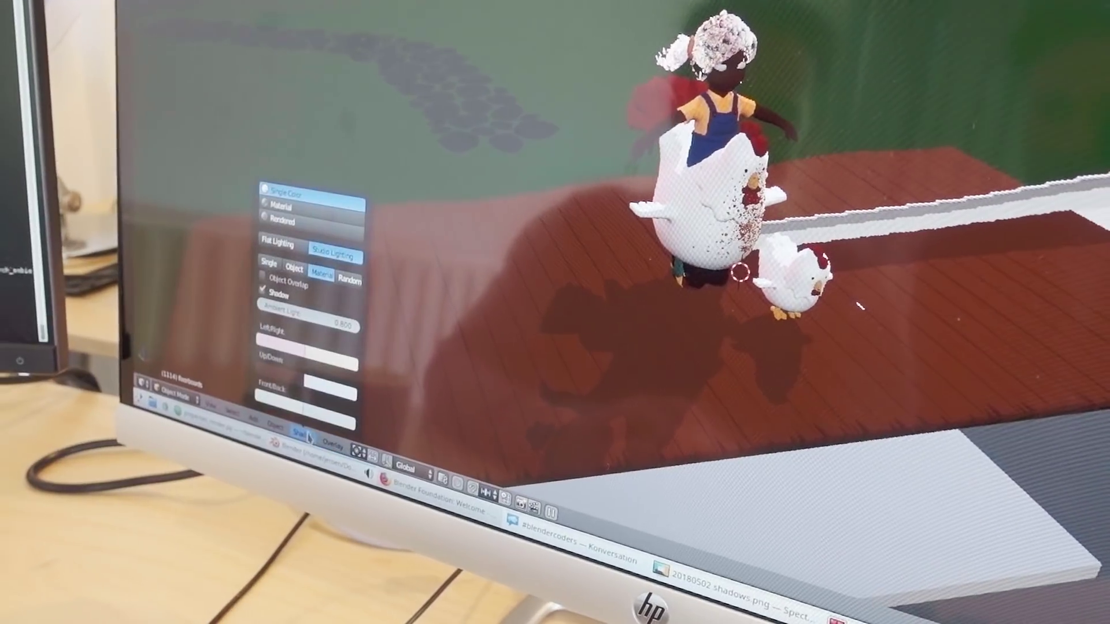
left_click(310, 282)
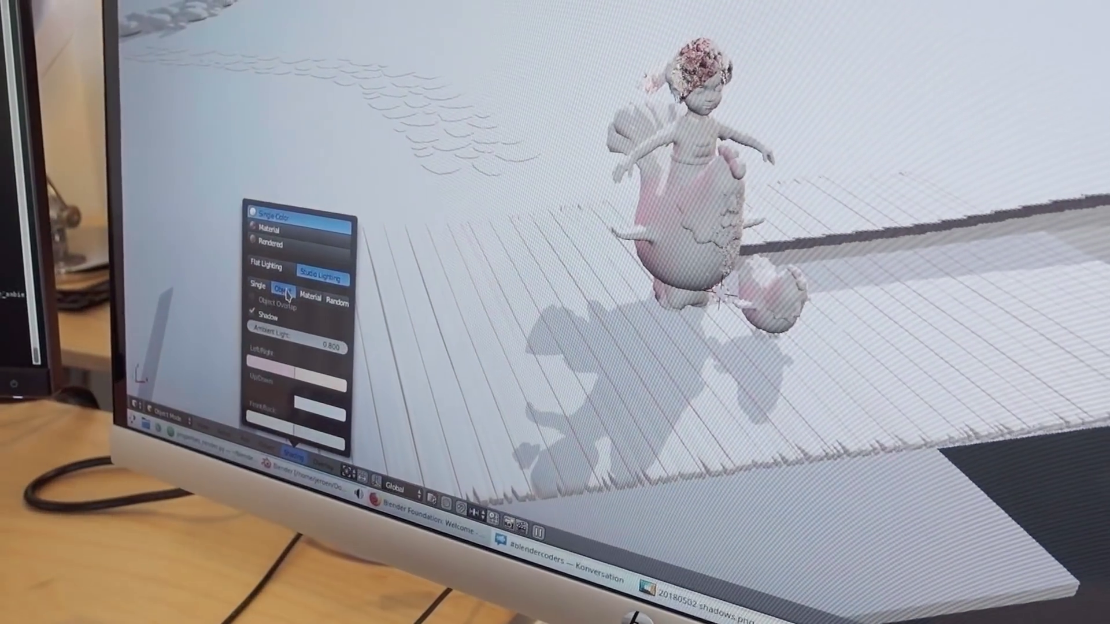
left_click(220, 312)
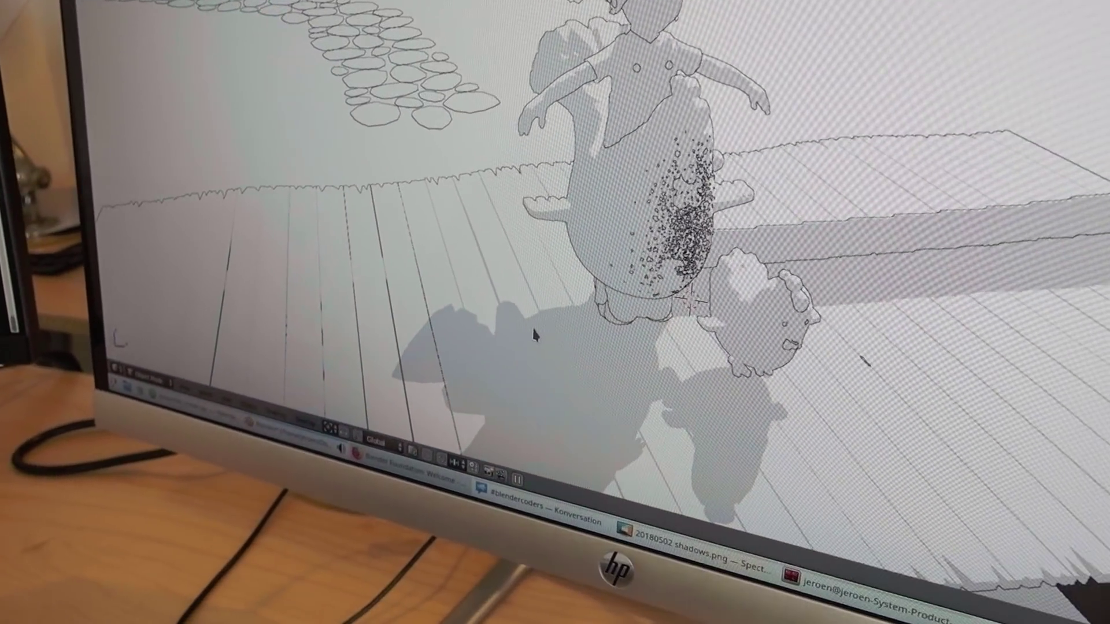
Step: Adjust the Workbench environment light so surfaces turn white and shadows solid black
left_click_drag(896, 251, 890, 275)
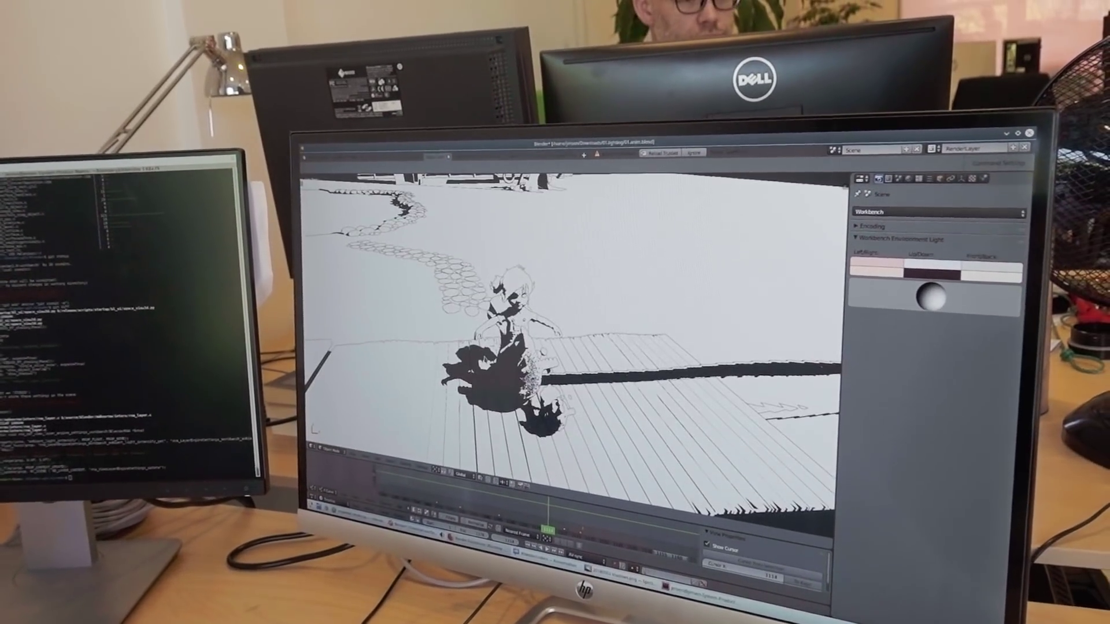
Step: Orbit to a low angle over the farmhouse, fences, tire swing and stone path
middle_click_drag(598, 347, 642, 312)
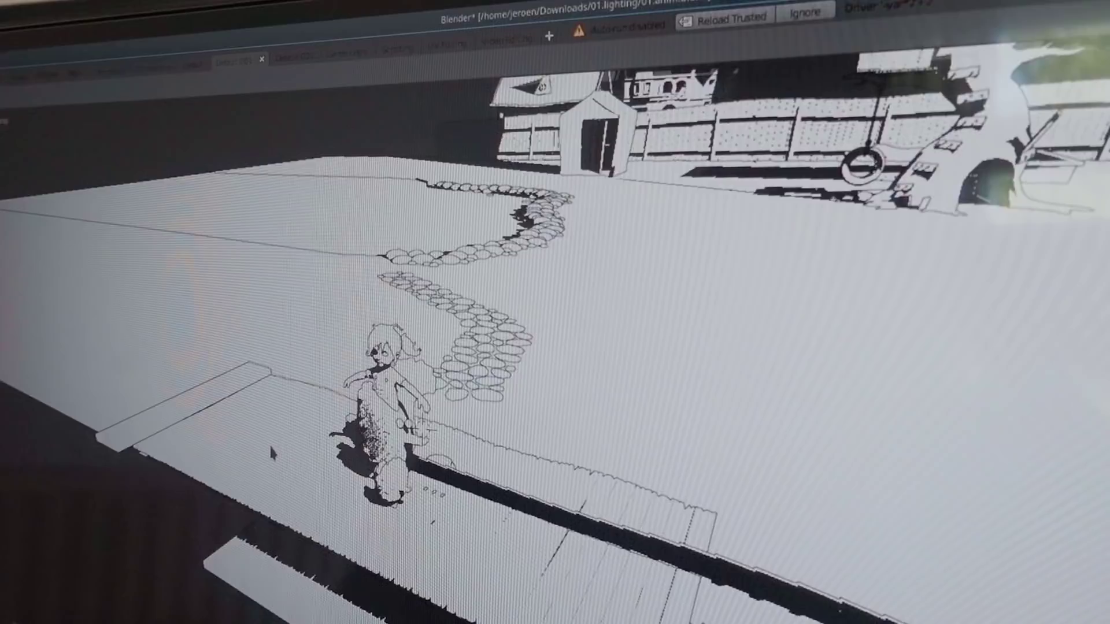